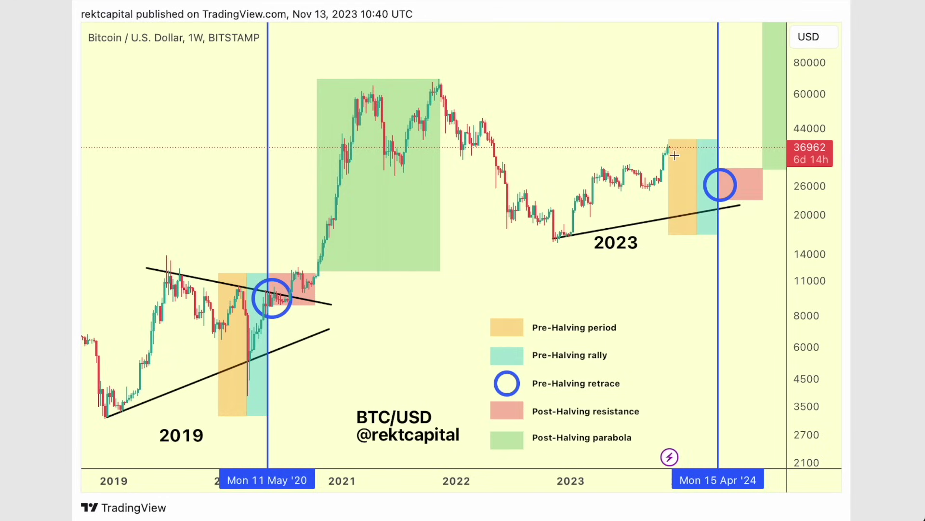
Frame the latest candles at the start of the 2023 Pre-Halving period zone with a selection rectangle, and clear it.
{"action": "left_click", "coordinate": [668, 149]}
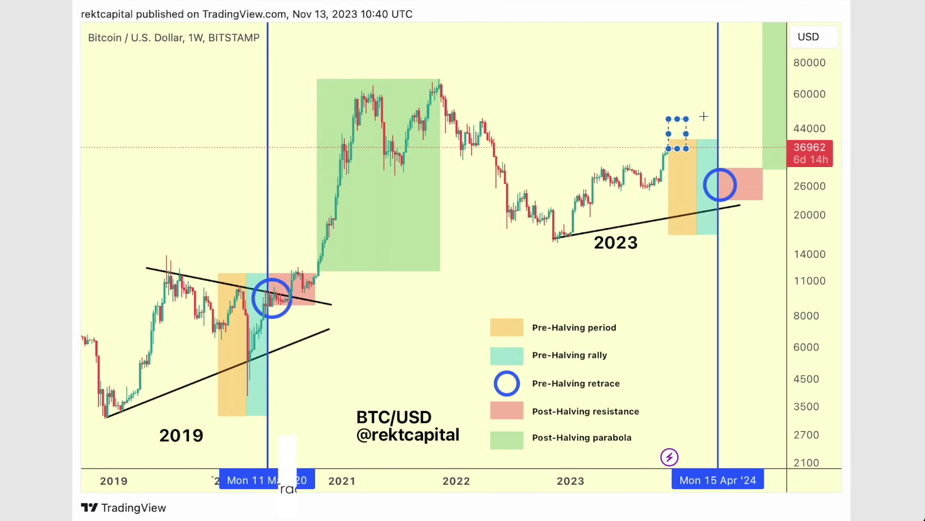
{"action": "left_click", "coordinate": [703, 116]}
{"action": "left_click", "coordinate": [670, 132]}
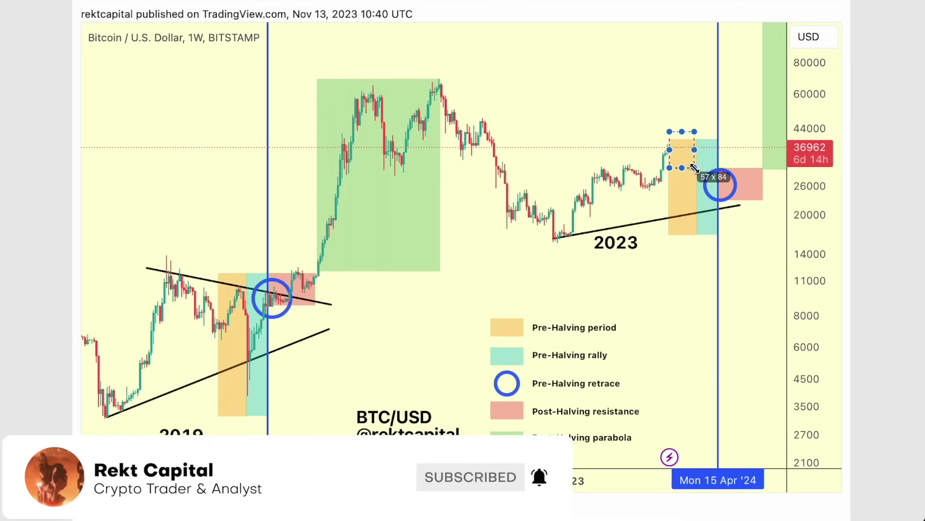
{"action": "key", "text": "Escape"}
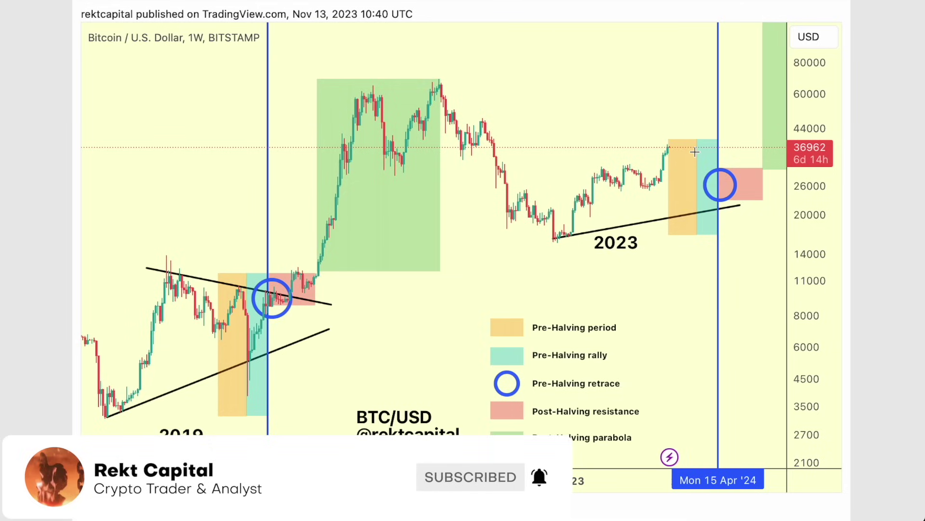
Outline the orange 2023 Pre-Halving period zone from its upper edge towards the rising trendline.
{"action": "left_click", "coordinate": [675, 138]}
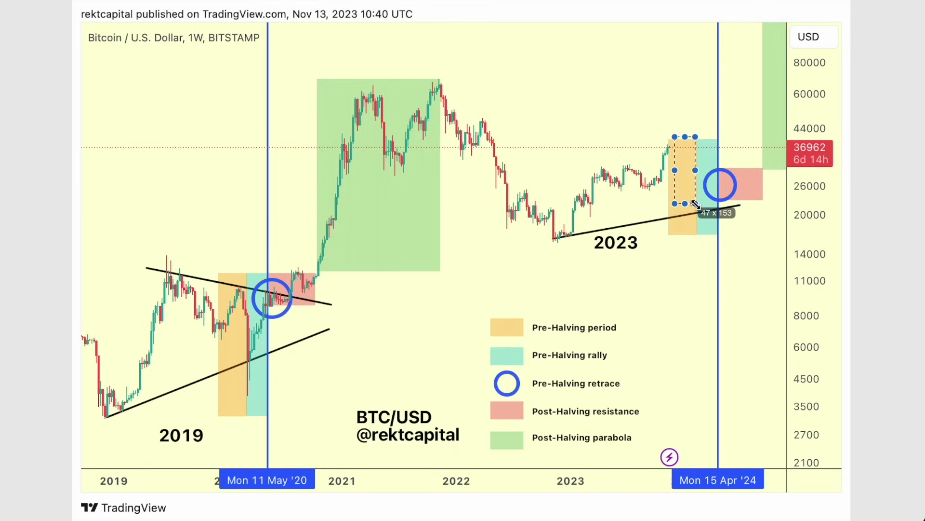
{"action": "left_click", "coordinate": [696, 212]}
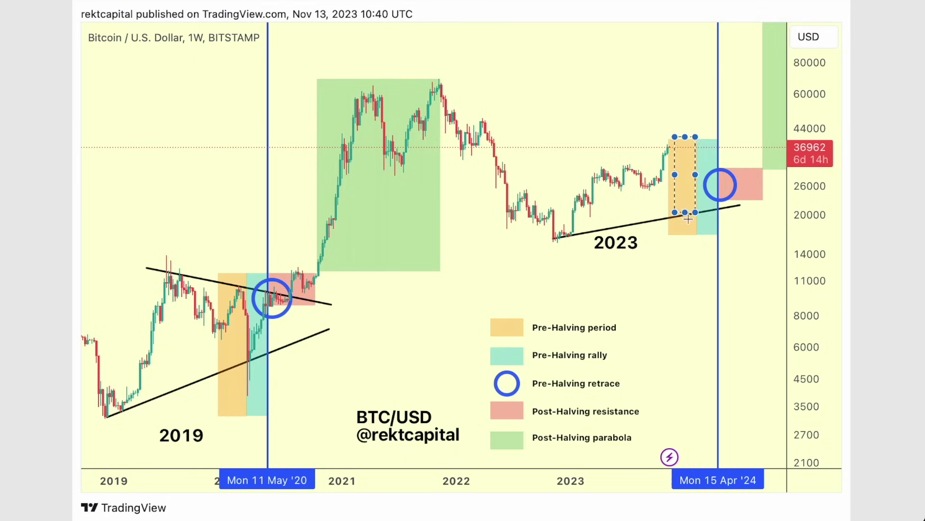
{"action": "left_click", "coordinate": [703, 189]}
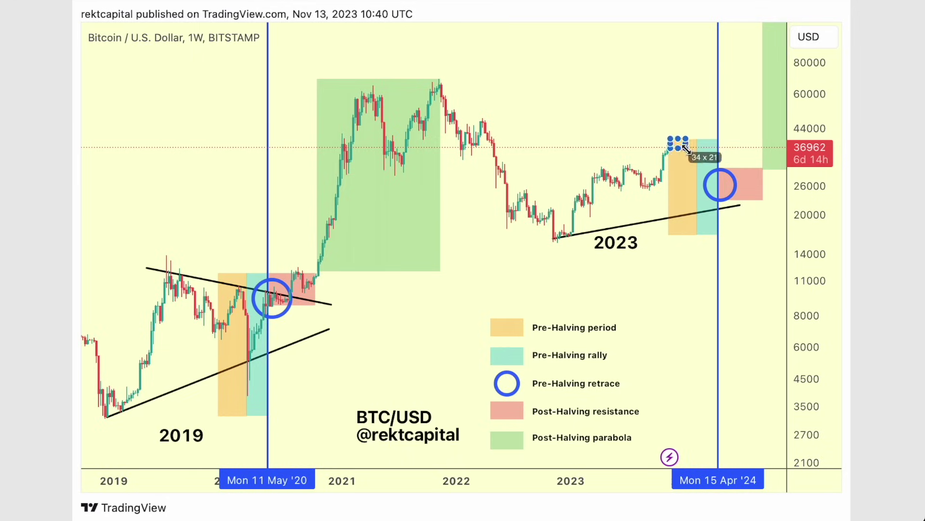
{"action": "left_click_drag", "start_coordinate": [693, 185], "coordinate": [694, 201]}
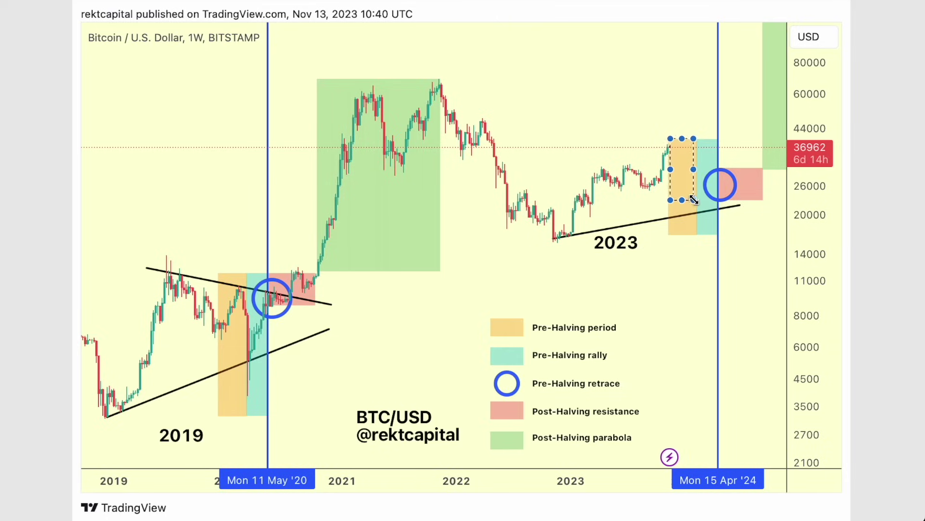
{"action": "left_click", "coordinate": [686, 155]}
Frame the price area around the upper edge of the 2023 Pre-Halving period zone, extending the selection downward.
{"action": "left_click_drag", "start_coordinate": [669, 139], "coordinate": [689, 138]}
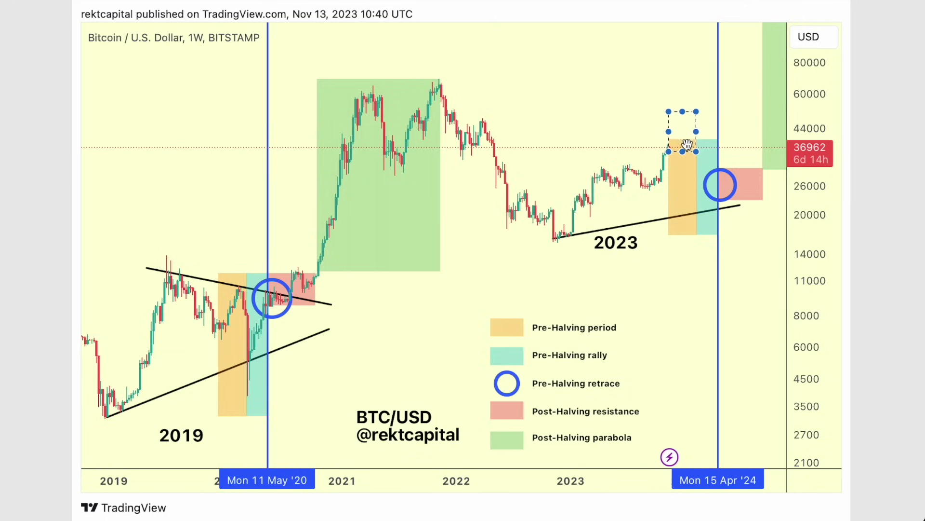
{"action": "left_click_drag", "start_coordinate": [683, 151], "coordinate": [686, 165]}
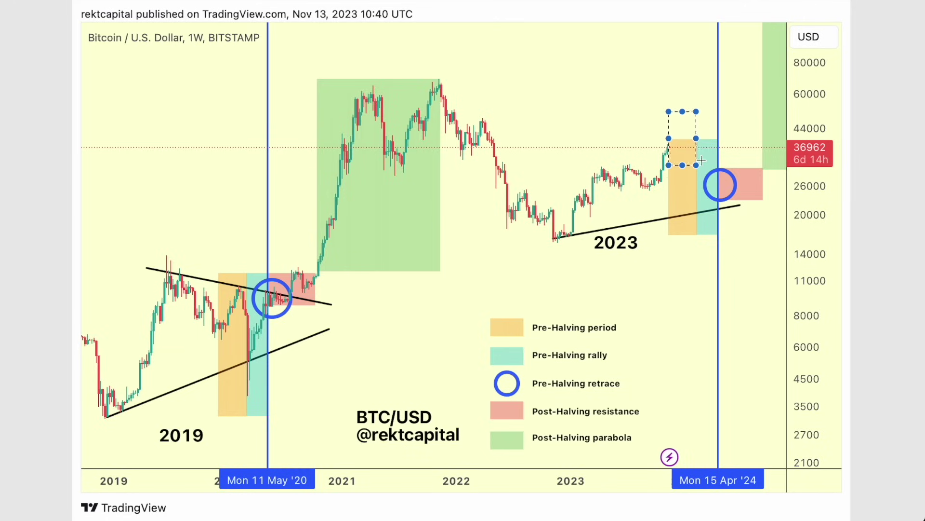
{"action": "left_click", "coordinate": [705, 161]}
Outline the upper part of the turquoise Pre-Halving rally zone up to the April 2024 halving line.
{"action": "mouse_move", "coordinate": [697, 170]}
{"action": "left_mouse_down"}
{"action": "mouse_move", "coordinate": [718, 167]}
{"action": "mouse_move", "coordinate": [720, 124]}
{"action": "left_mouse_up"}
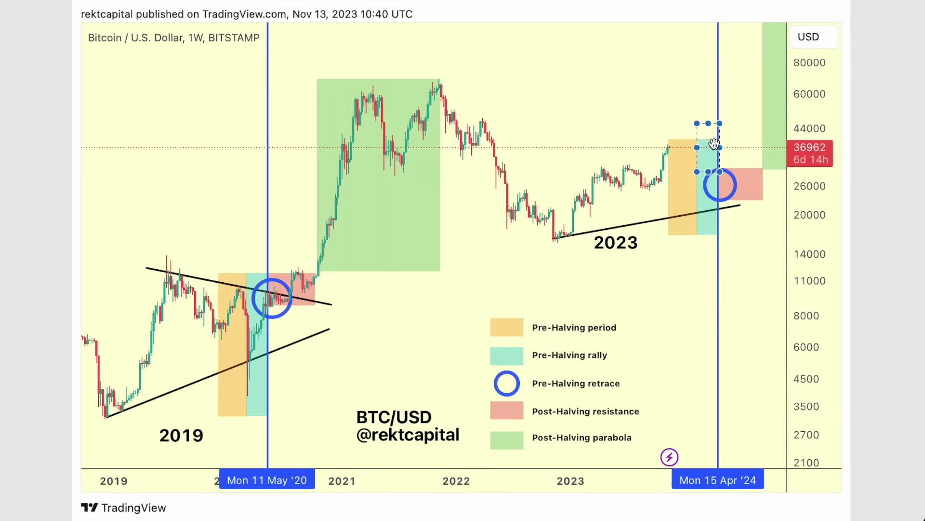
{"action": "left_click_drag", "start_coordinate": [714, 146], "coordinate": [714, 168]}
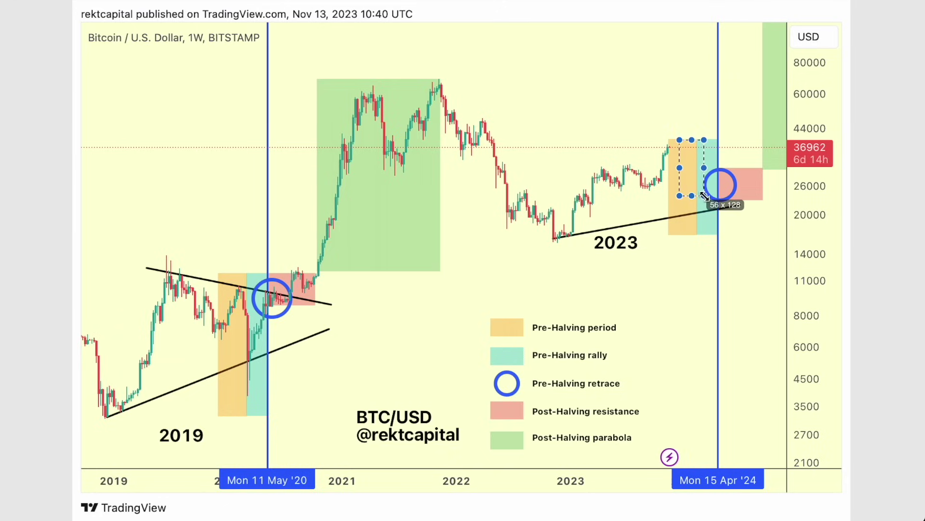
{"action": "left_click_drag", "start_coordinate": [718, 167], "coordinate": [718, 134]}
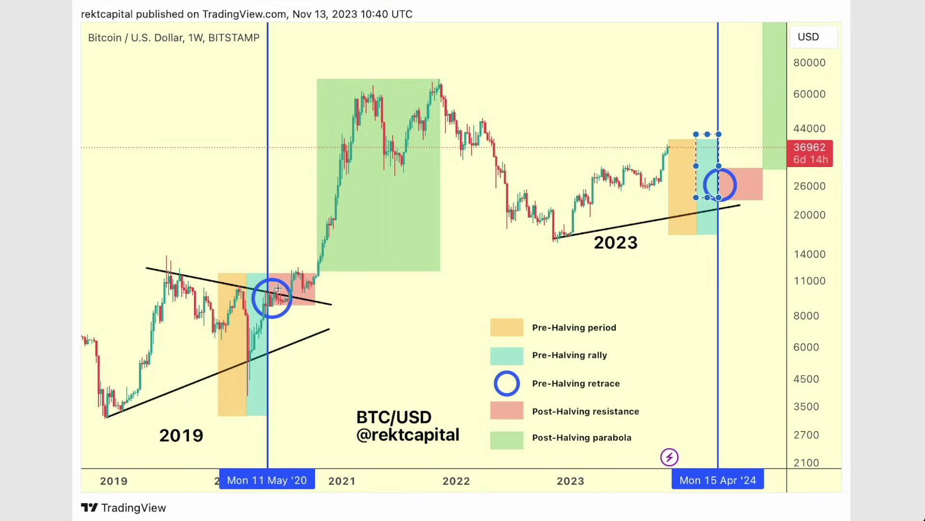
Highlight the Pre-Halving retrace circle at the May 2020 halving and its matching legend entry.
{"action": "left_click_drag", "start_coordinate": [252, 283], "coordinate": [284, 305]}
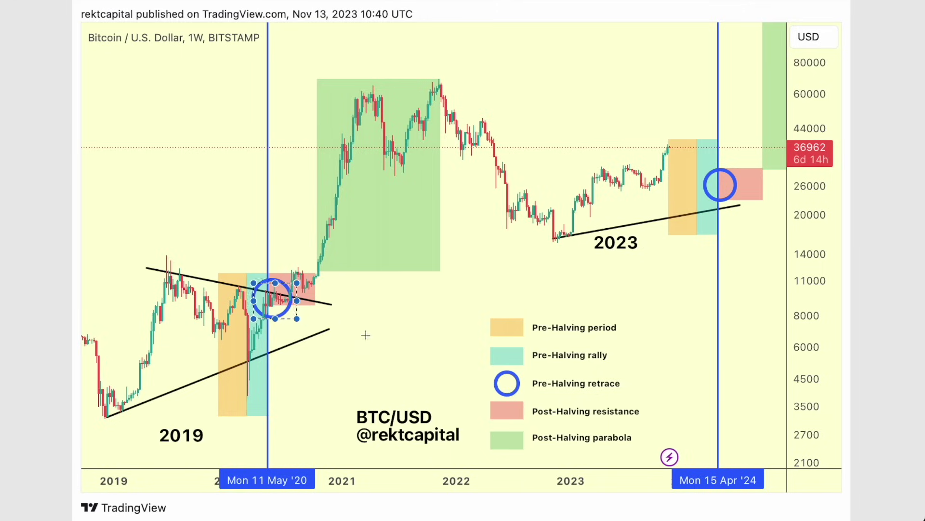
{"action": "left_click_drag", "start_coordinate": [480, 371], "coordinate": [635, 398]}
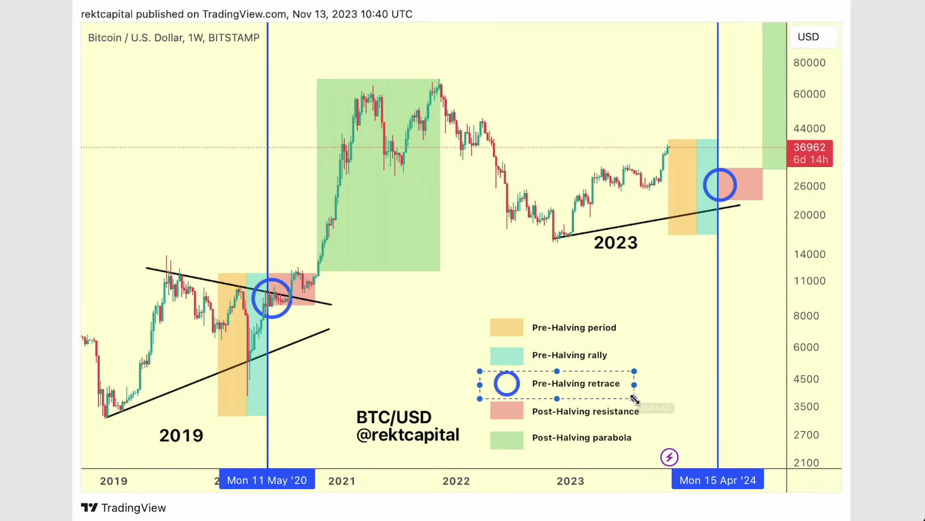
{"action": "left_click_drag", "start_coordinate": [252, 280], "coordinate": [295, 319]}
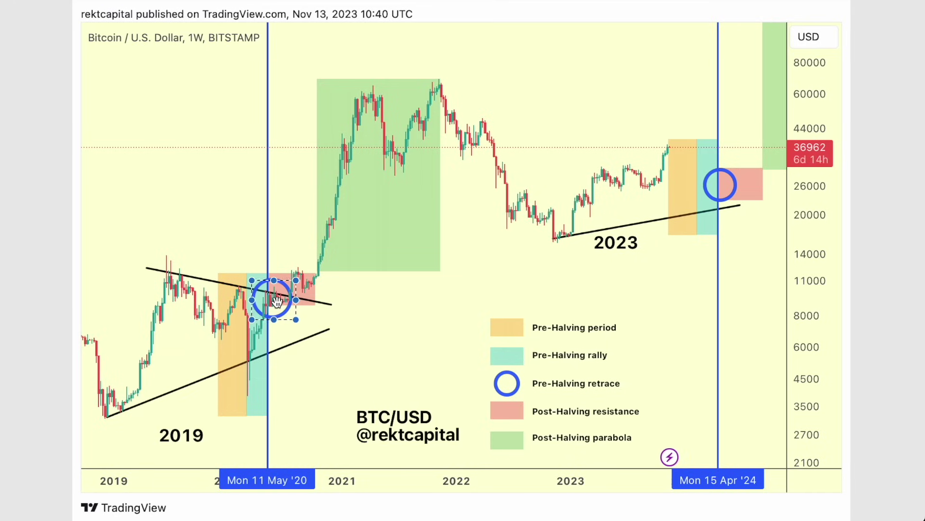
{"action": "left_click", "coordinate": [359, 302]}
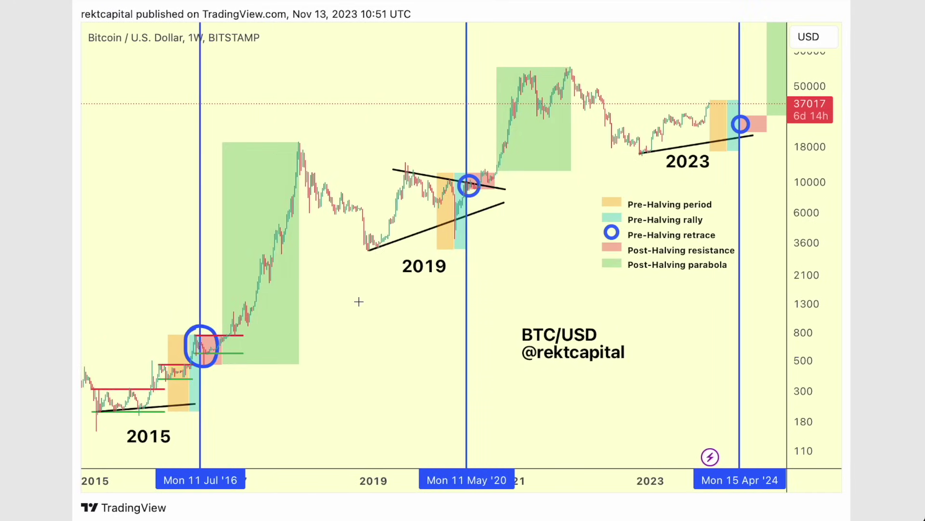
Switch to the chart starting in 2015 and outline the Pre-Halving retrace circle at the July 2016 halving.
{"action": "left_click", "coordinate": [199, 349]}
{"action": "left_click_drag", "start_coordinate": [219, 366], "coordinate": [207, 346]}
{"action": "left_click", "coordinate": [257, 347]}
{"action": "left_click_drag", "start_coordinate": [198, 335], "coordinate": [217, 367]}
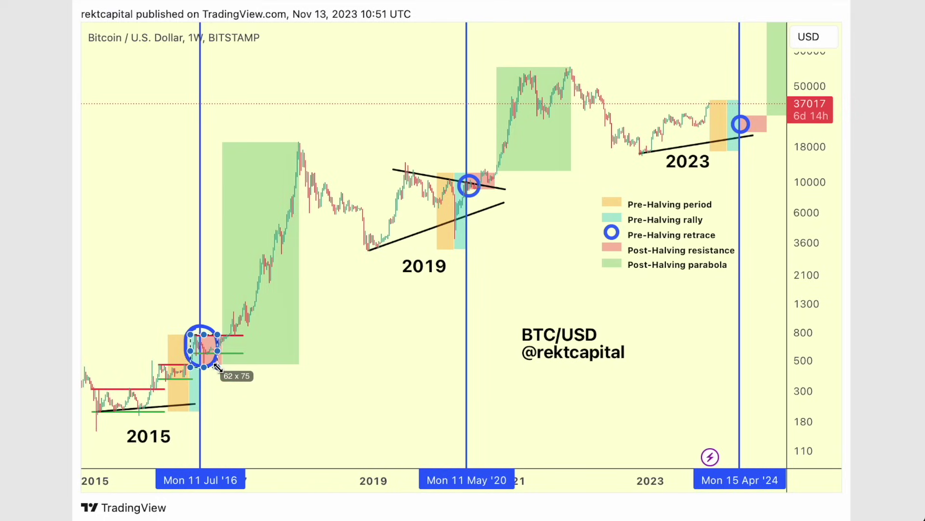
{"action": "left_click_drag", "start_coordinate": [217, 367], "coordinate": [216, 353]}
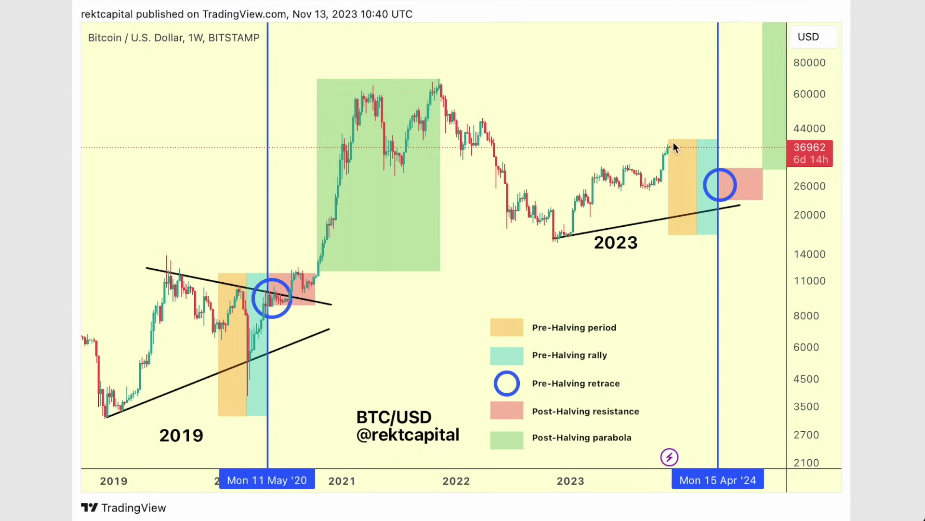
Return to the 2019–2023 chart and frame the current Pre-Halving period, Pre-Halving rally and retrace zones before April 2024.
{"action": "mouse_move", "coordinate": [668, 140]}
{"action": "left_mouse_down"}
{"action": "mouse_move", "coordinate": [697, 151]}
{"action": "mouse_move", "coordinate": [698, 169]}
{"action": "mouse_move", "coordinate": [692, 143]}
{"action": "mouse_move", "coordinate": [682, 177]}
{"action": "mouse_move", "coordinate": [687, 149]}
{"action": "left_mouse_up"}
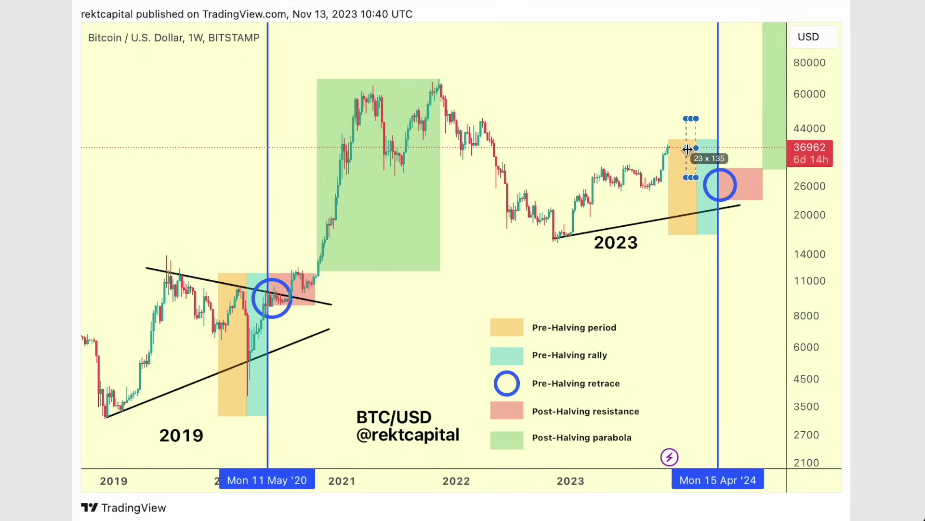
{"action": "left_click", "coordinate": [709, 149]}
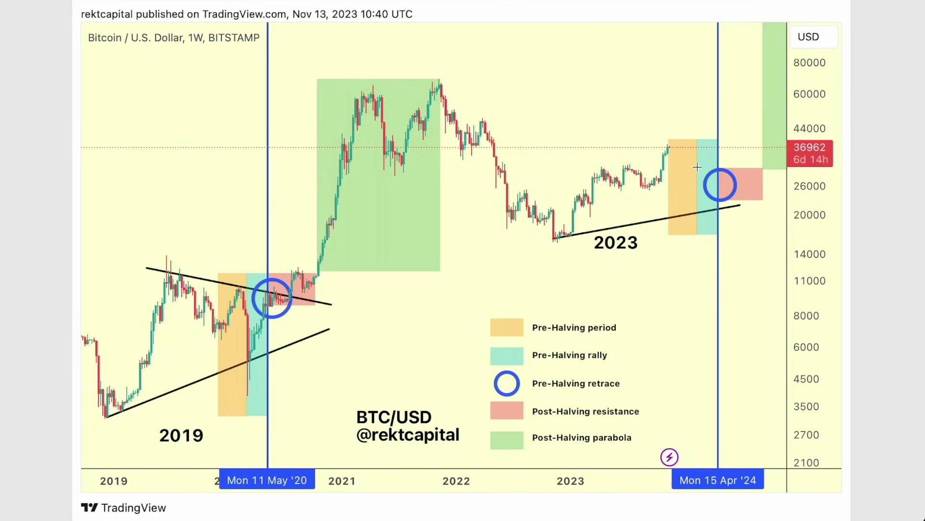
{"action": "left_click_drag", "start_coordinate": [698, 179], "coordinate": [721, 135]}
{"action": "left_click", "coordinate": [744, 161]}
{"action": "left_click_drag", "start_coordinate": [698, 166], "coordinate": [733, 199]}
Compare the Post-Halving resistance zones of 2020 and 2024 by moving one selection rectangle between them.
{"action": "left_click_drag", "start_coordinate": [262, 288], "coordinate": [752, 192]}
{"action": "left_click", "coordinate": [763, 181]}
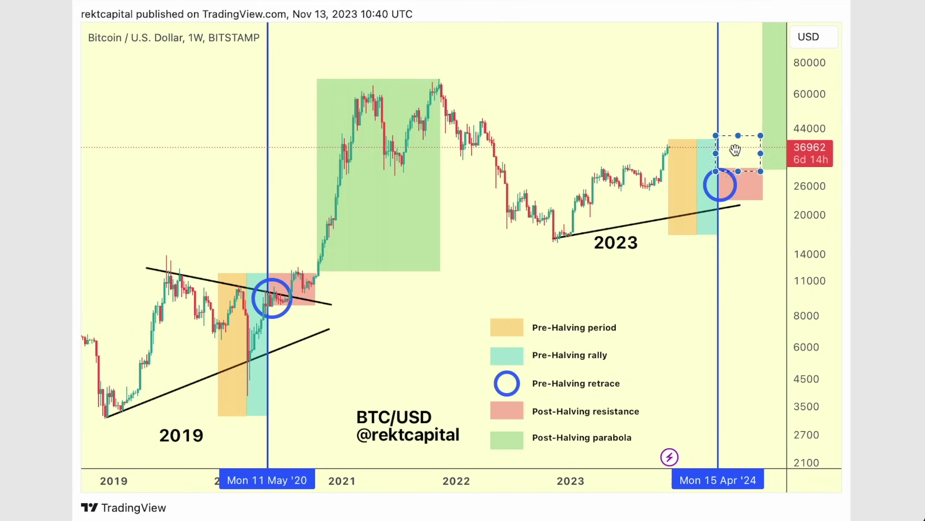
{"action": "left_click_drag", "start_coordinate": [735, 152], "coordinate": [295, 287]}
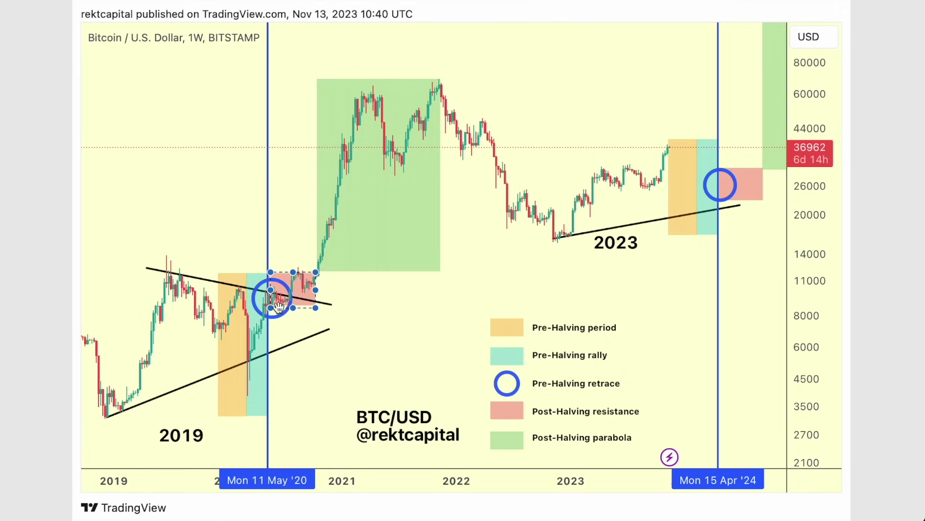
Outline the green 2021 Post-Halving parabola and its legend entry, and carry the parabola-sized selection over to the 2024 parabola zone.
{"action": "left_click_drag", "start_coordinate": [315, 271], "coordinate": [441, 85]}
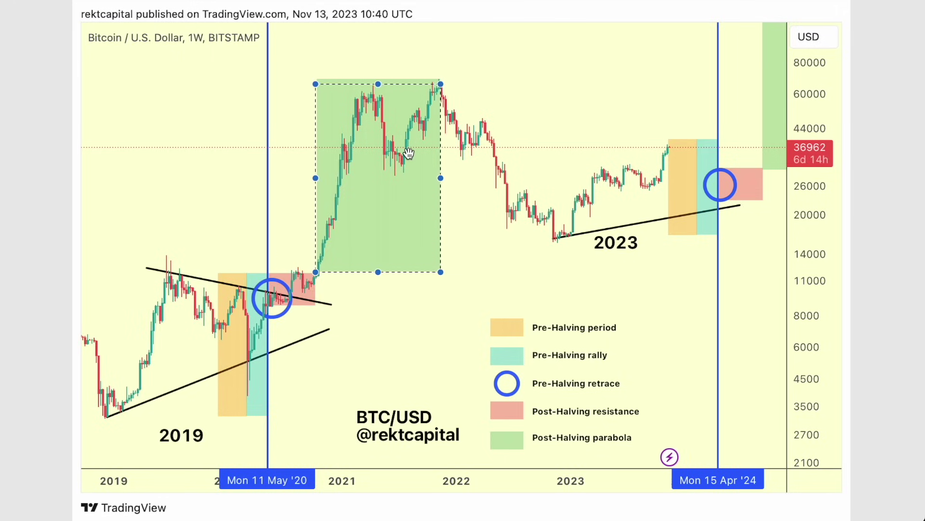
{"action": "left_click_drag", "start_coordinate": [476, 425], "coordinate": [643, 454]}
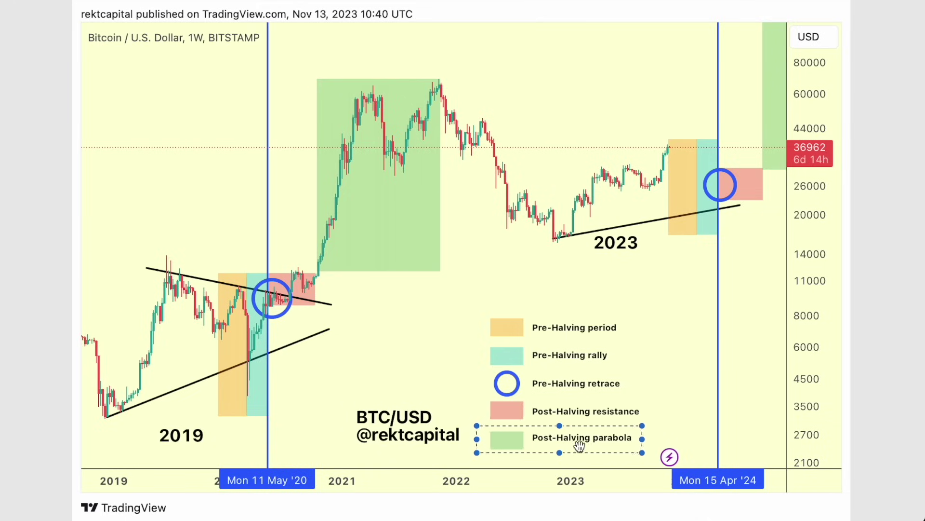
{"action": "left_click", "coordinate": [332, 260]}
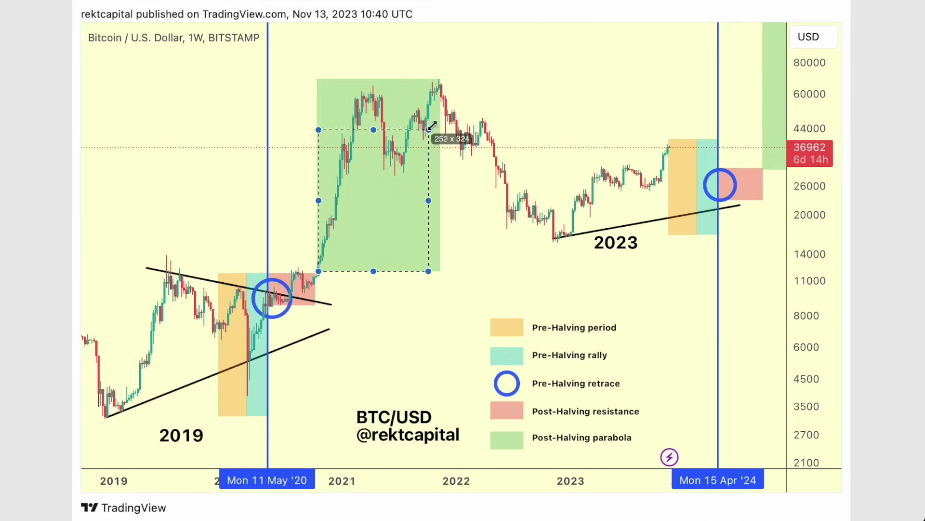
{"action": "left_click_drag", "start_coordinate": [442, 87], "coordinate": [442, 82]}
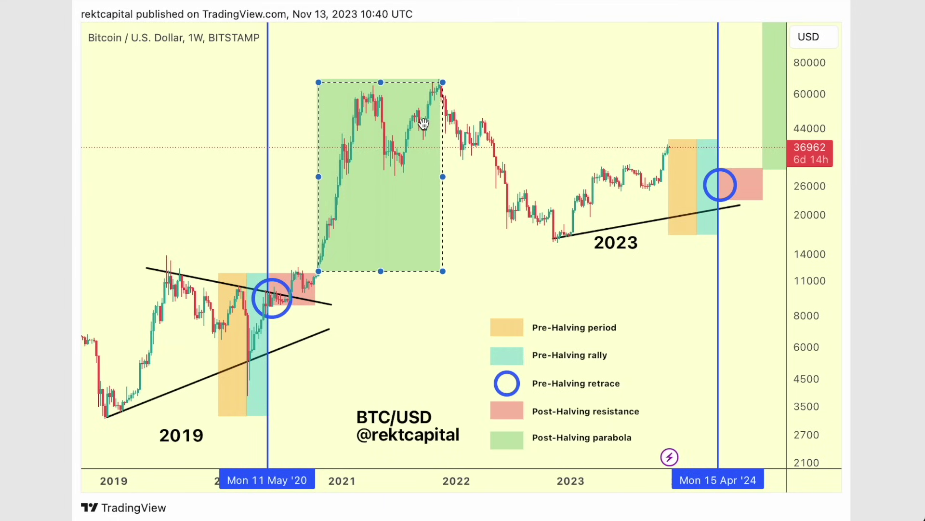
{"action": "left_click_drag", "start_coordinate": [423, 125], "coordinate": [869, 64]}
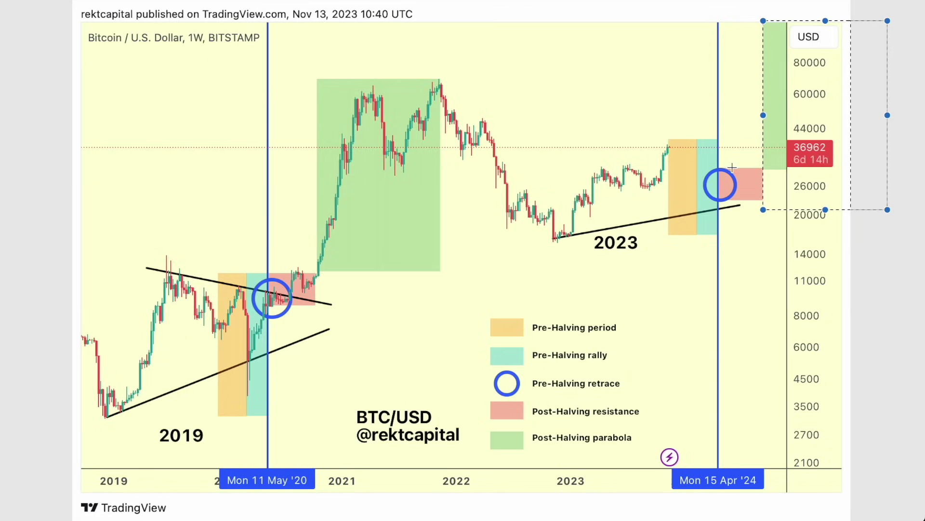
Frame the 2024 Post-Halving resistance and parabola zones, and outline the 2021 parabola again for comparison.
{"action": "left_click_drag", "start_coordinate": [717, 170], "coordinate": [741, 184]}
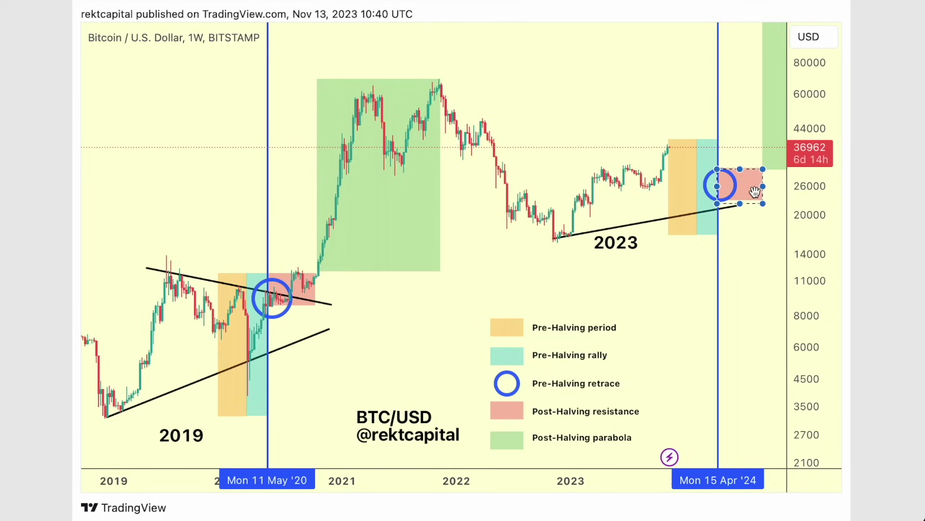
{"action": "left_click_drag", "start_coordinate": [763, 168], "coordinate": [837, 24]}
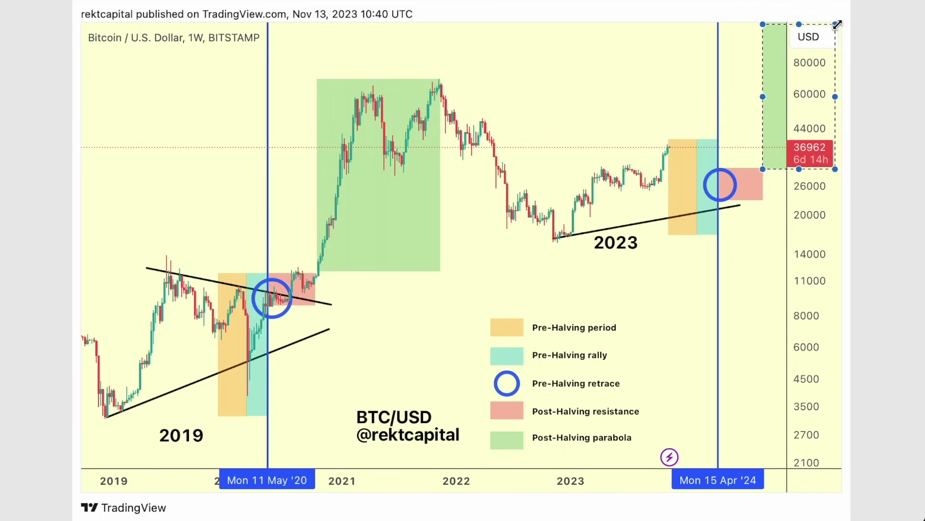
{"action": "left_click_drag", "start_coordinate": [318, 78], "coordinate": [442, 268]}
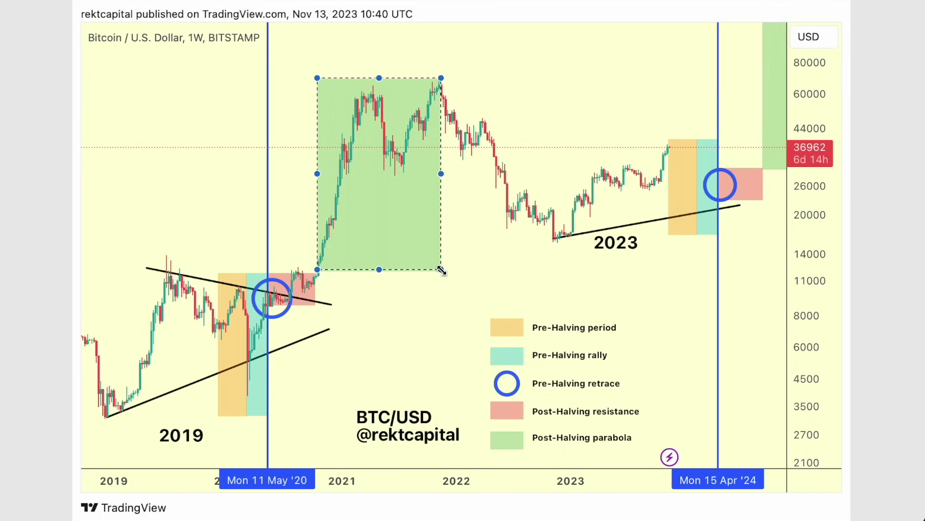
{"action": "left_click", "coordinate": [469, 269]}
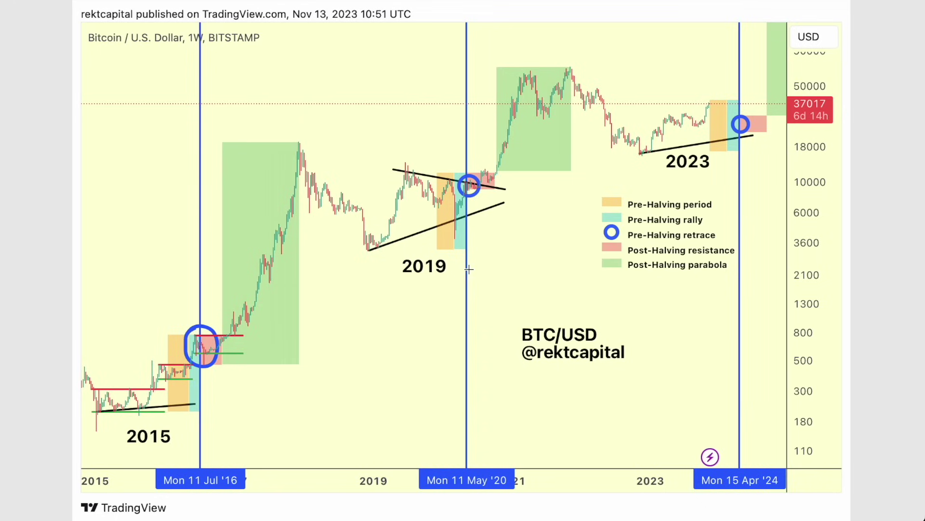
On the chart starting in 2015, compare the 2017 and 2021 Post-Halving parabolas with a selection rectangle and frame the legend.
{"action": "left_click_drag", "start_coordinate": [221, 143], "coordinate": [558, 257]}
{"action": "left_click_drag", "start_coordinate": [521, 150], "coordinate": [275, 246]}
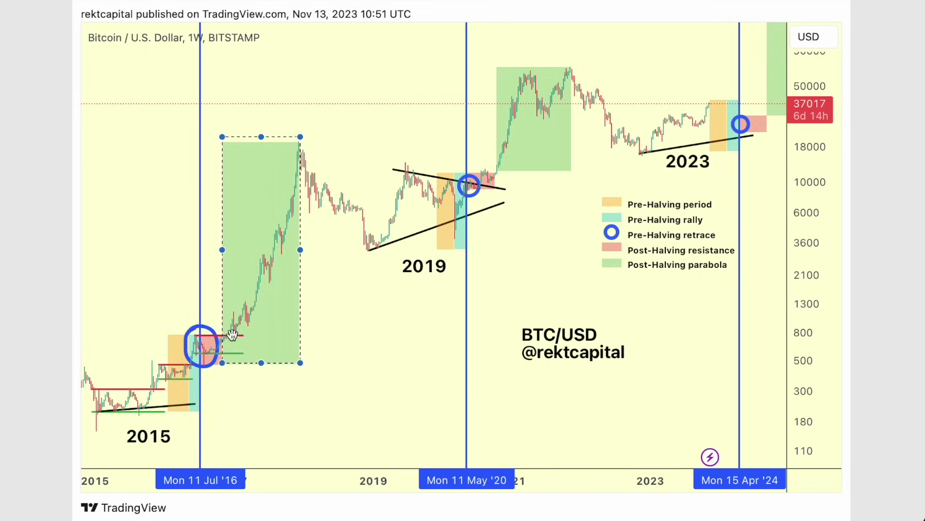
{"action": "left_click_drag", "start_coordinate": [584, 188], "coordinate": [764, 301]}
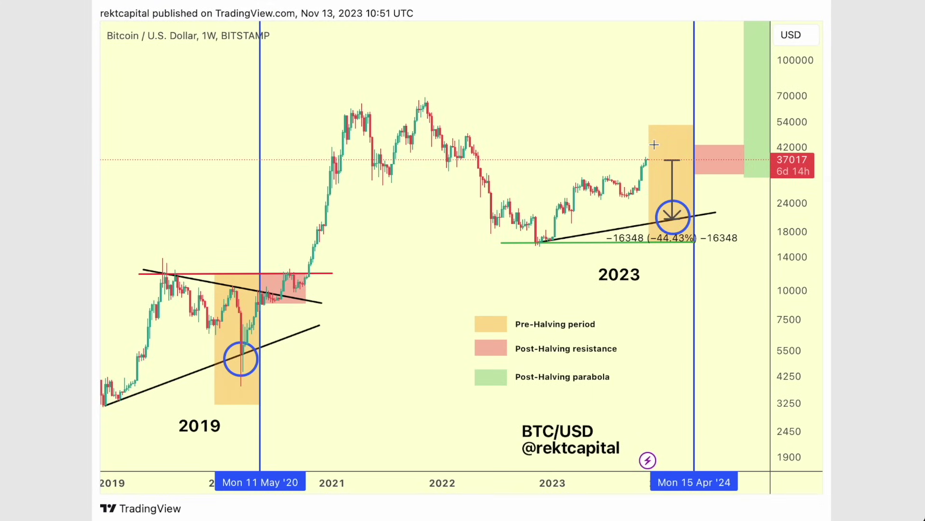
Frame the downward retrace arrow and circle within the 2023 Pre-Halving period on the chart with the percentage measurement.
{"action": "left_click_drag", "start_coordinate": [654, 144], "coordinate": [695, 235]}
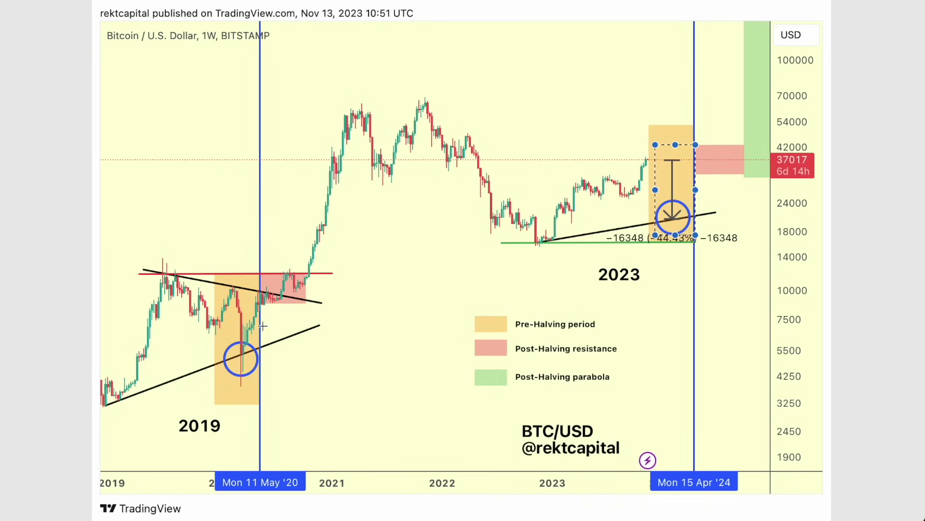
Frame the Pre-Halving retrace before 11 May '20, then the orange Pre-Halving period before 15 Apr '24 and its legend entry.
{"action": "left_click_drag", "start_coordinate": [219, 283], "coordinate": [267, 370]}
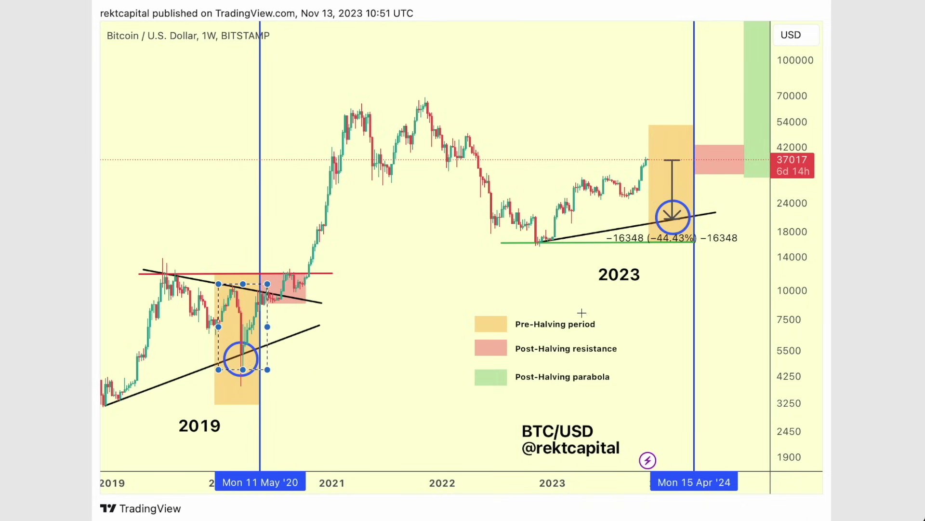
{"action": "left_click", "coordinate": [636, 295]}
{"action": "left_click", "coordinate": [659, 158]}
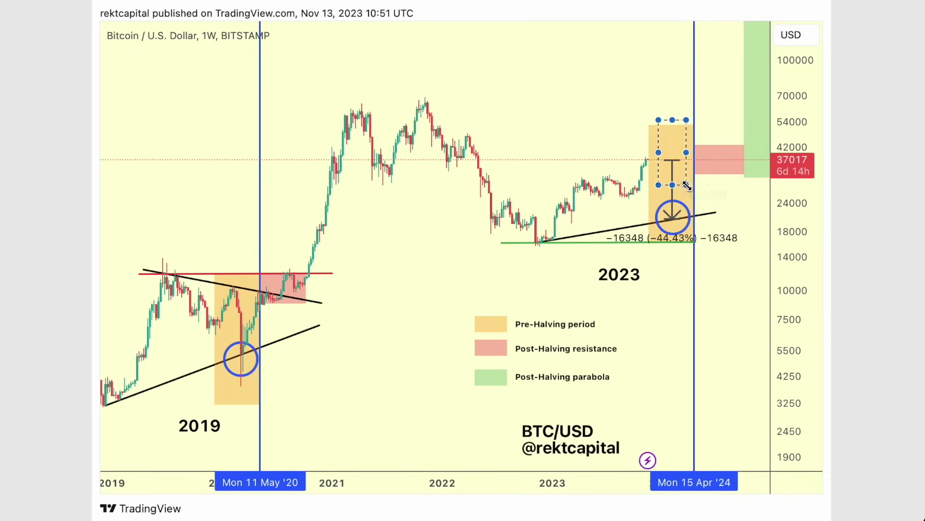
{"action": "left_click_drag", "start_coordinate": [692, 183], "coordinate": [694, 230]}
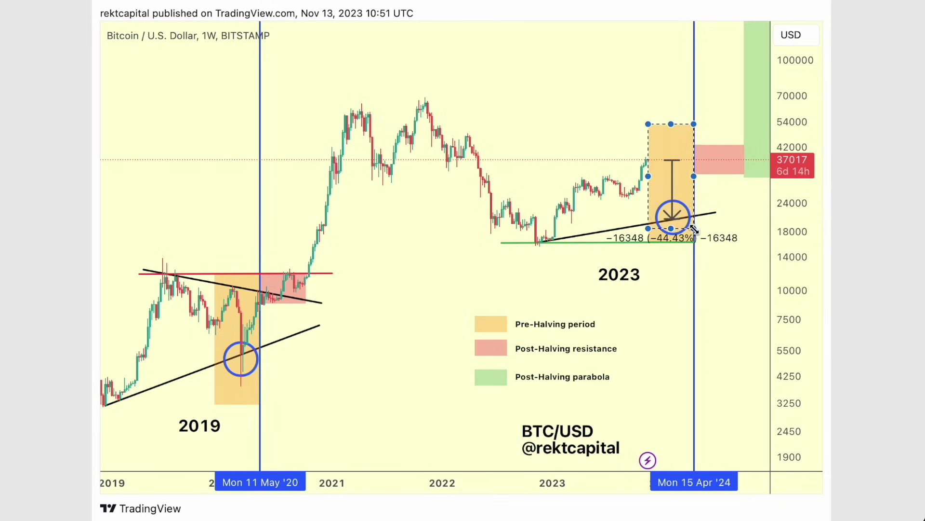
{"action": "left_click_drag", "start_coordinate": [461, 306], "coordinate": [625, 338]}
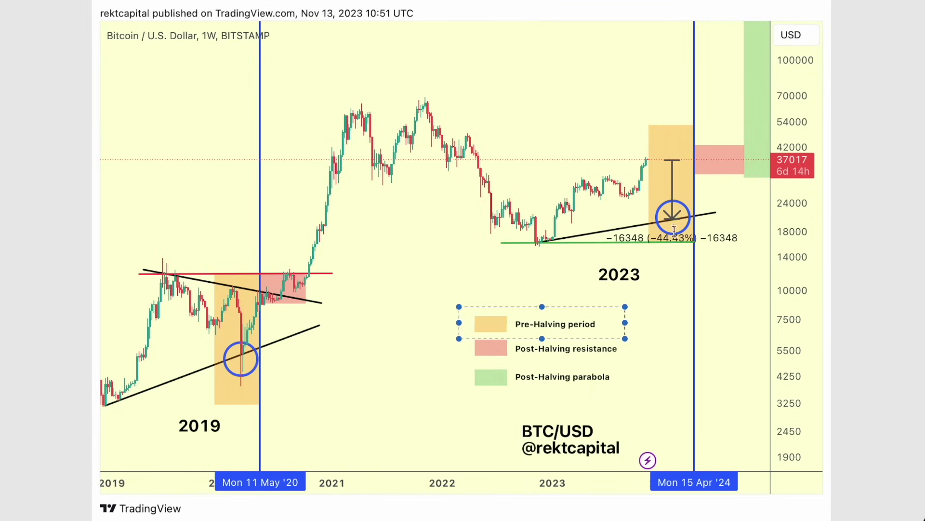
{"action": "left_click_drag", "start_coordinate": [650, 124], "coordinate": [697, 197]}
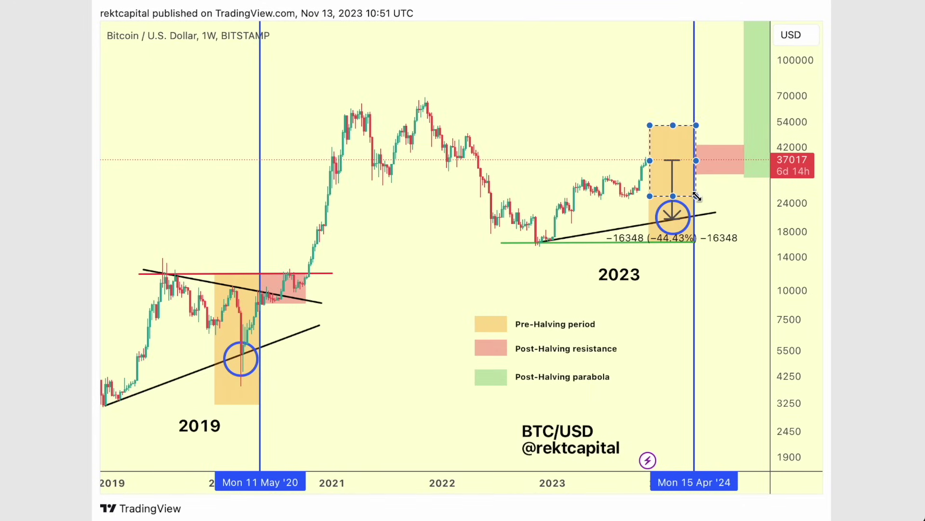
{"action": "left_click", "coordinate": [704, 181]}
Frame the red Post-Halving resistance zone after 15 Apr '24 and the adjoining green parabola zone, and clear the selection.
{"action": "left_click_drag", "start_coordinate": [696, 142], "coordinate": [747, 180]}
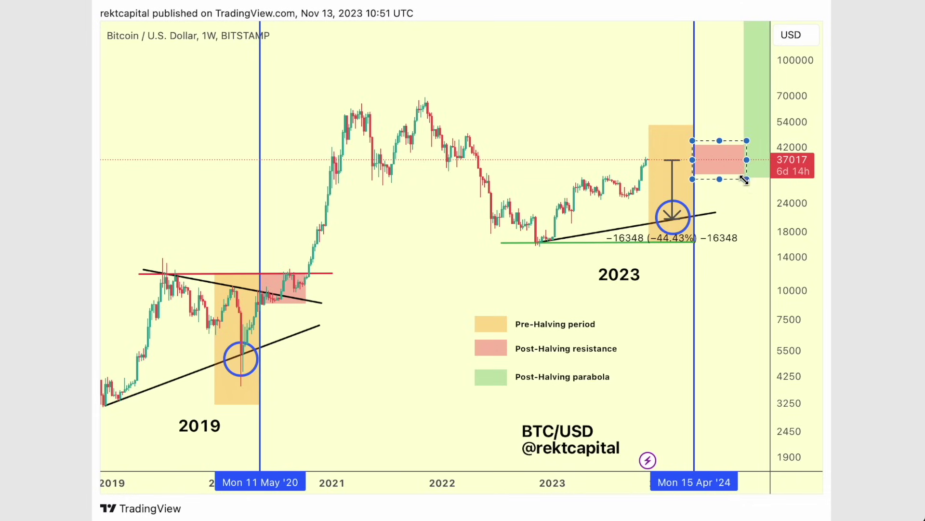
{"action": "left_click_drag", "start_coordinate": [693, 163], "coordinate": [681, 163]}
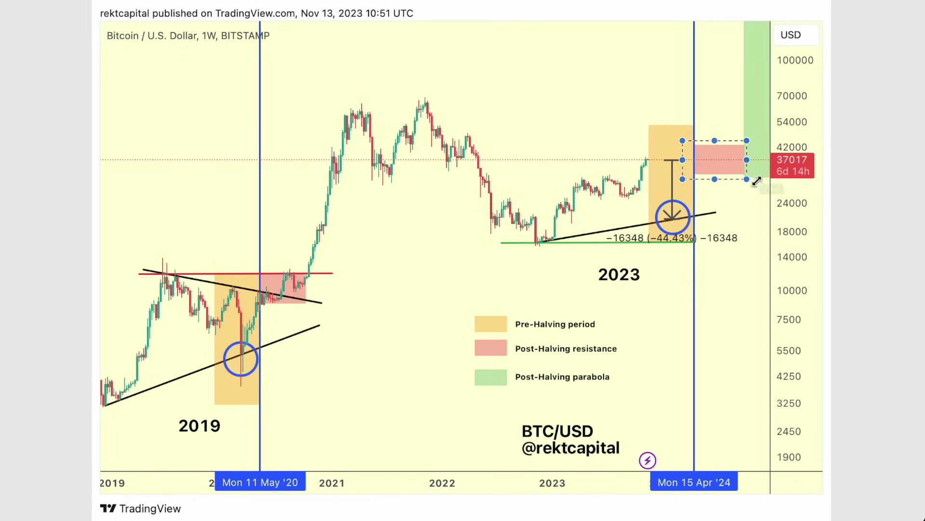
{"action": "left_click_drag", "start_coordinate": [746, 176], "coordinate": [777, 39]}
{"action": "left_click", "coordinate": [718, 72]}
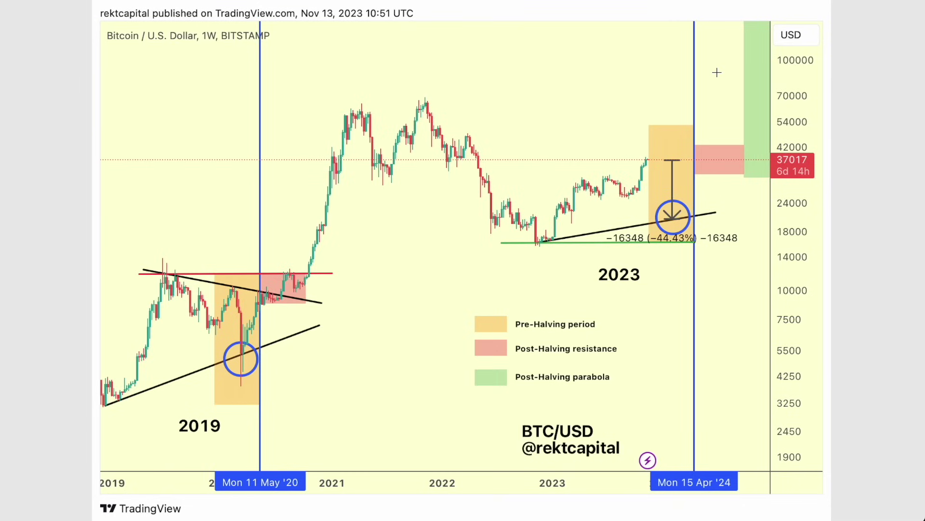